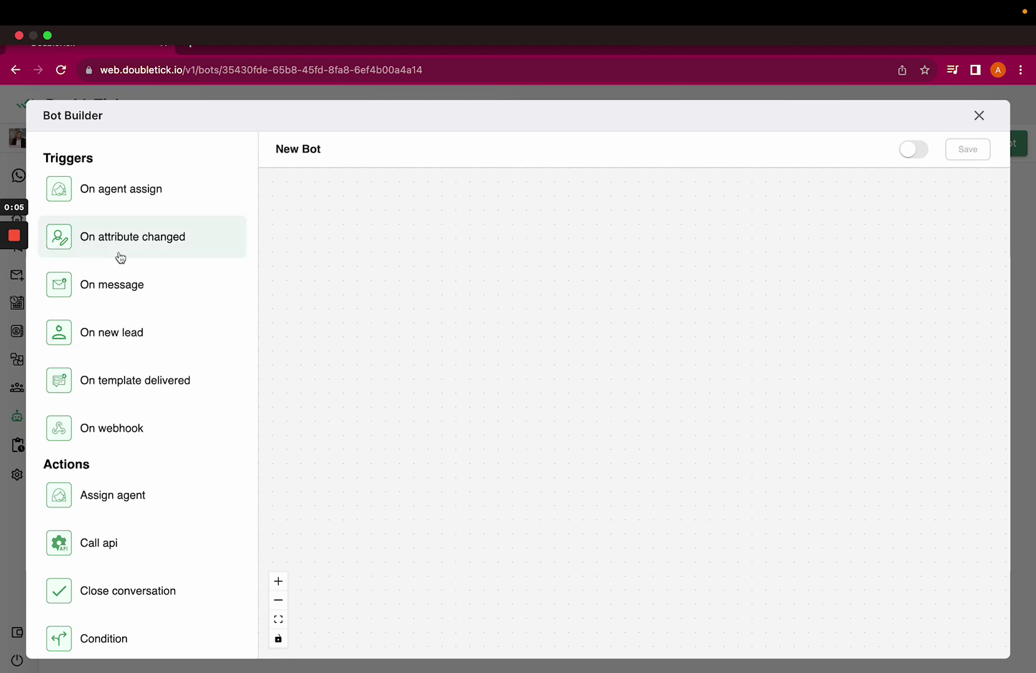
Place an 'On attribute changed' trigger and a 'Wait till' block on the bot canvas
drag(121, 258, 450, 238)
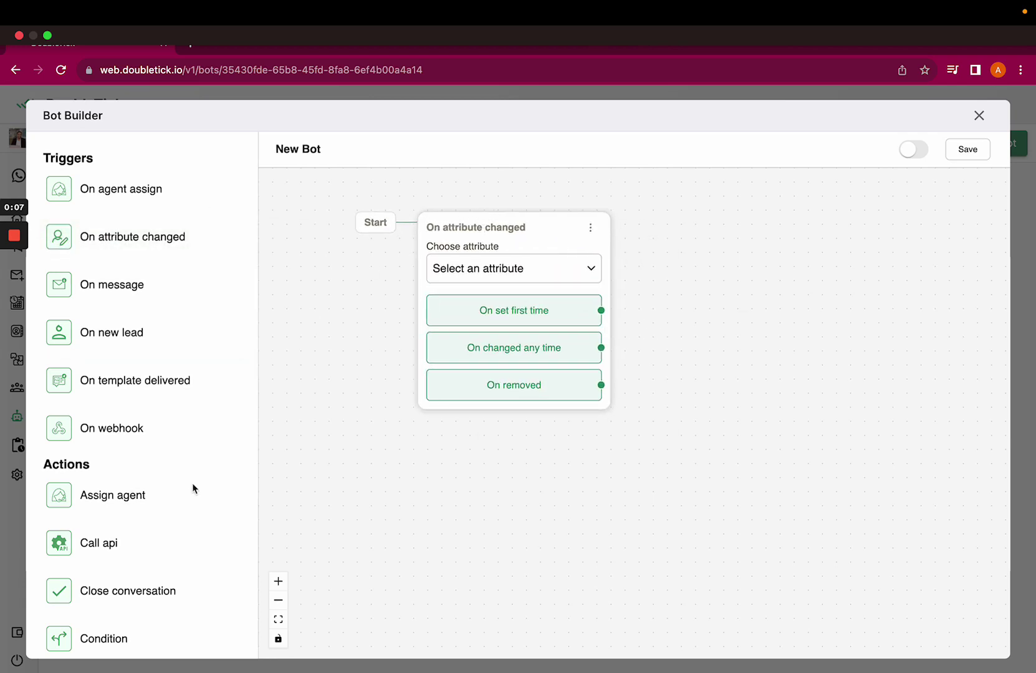
scroll(178, 524, down, 7)
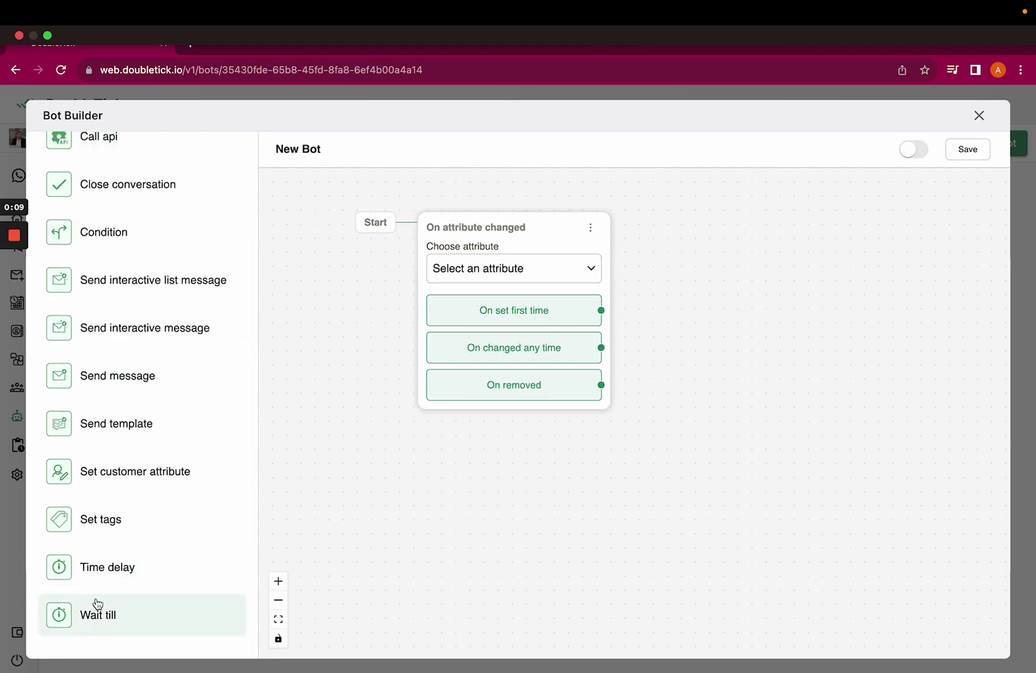
drag(95, 604, 736, 272)
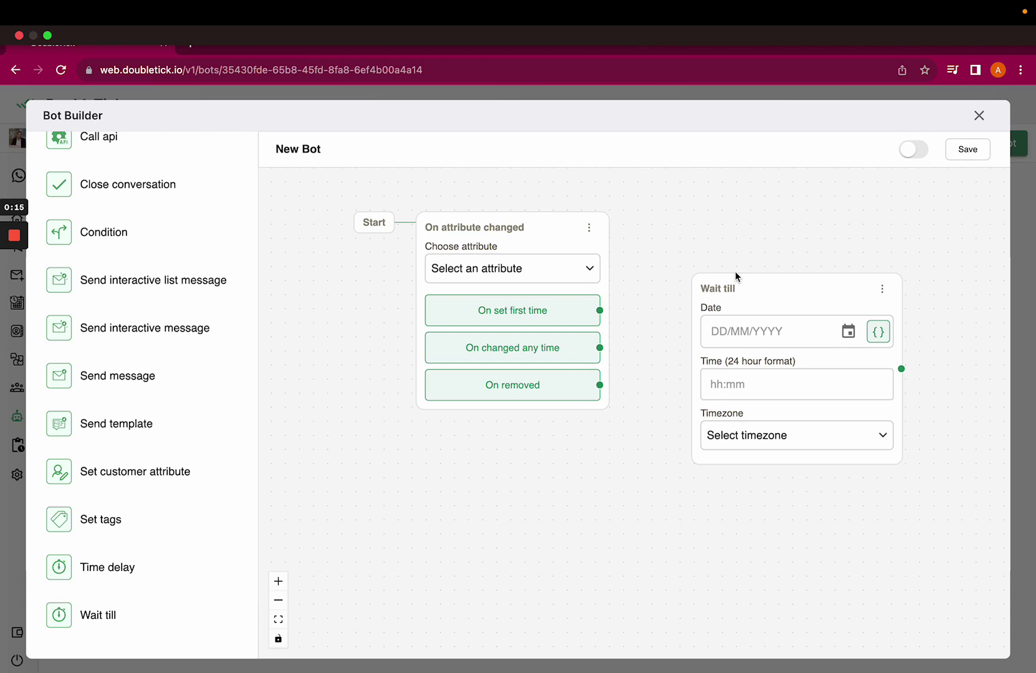
drag(736, 275, 727, 250)
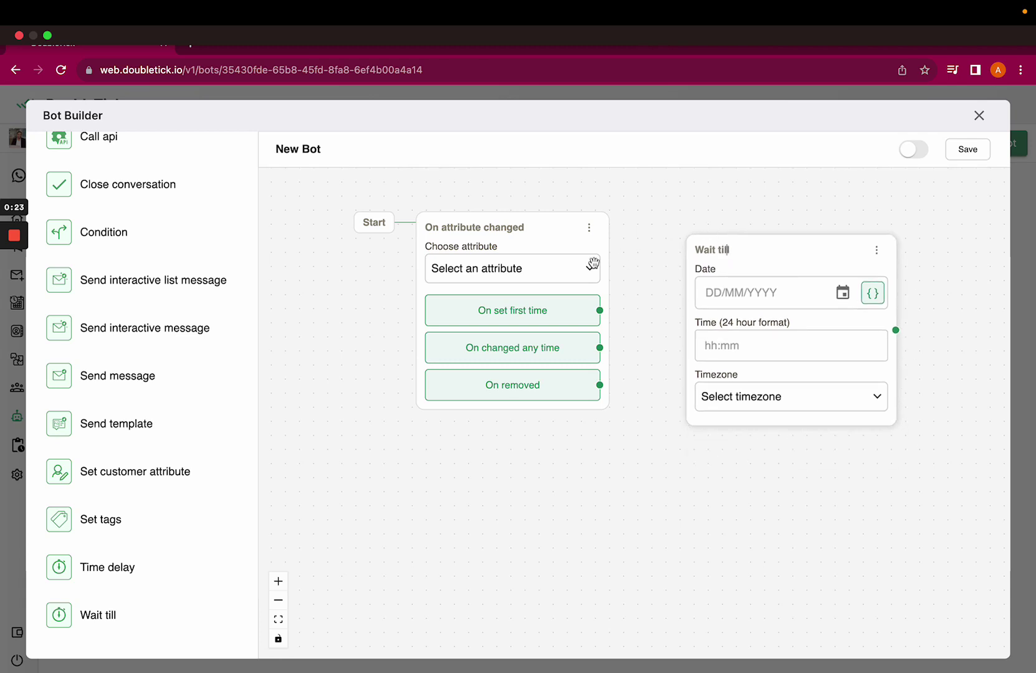
Load web.doubletick.io in a new Chrome tab, keeping the bot builder in the first tab
mouse_move(195, 3)
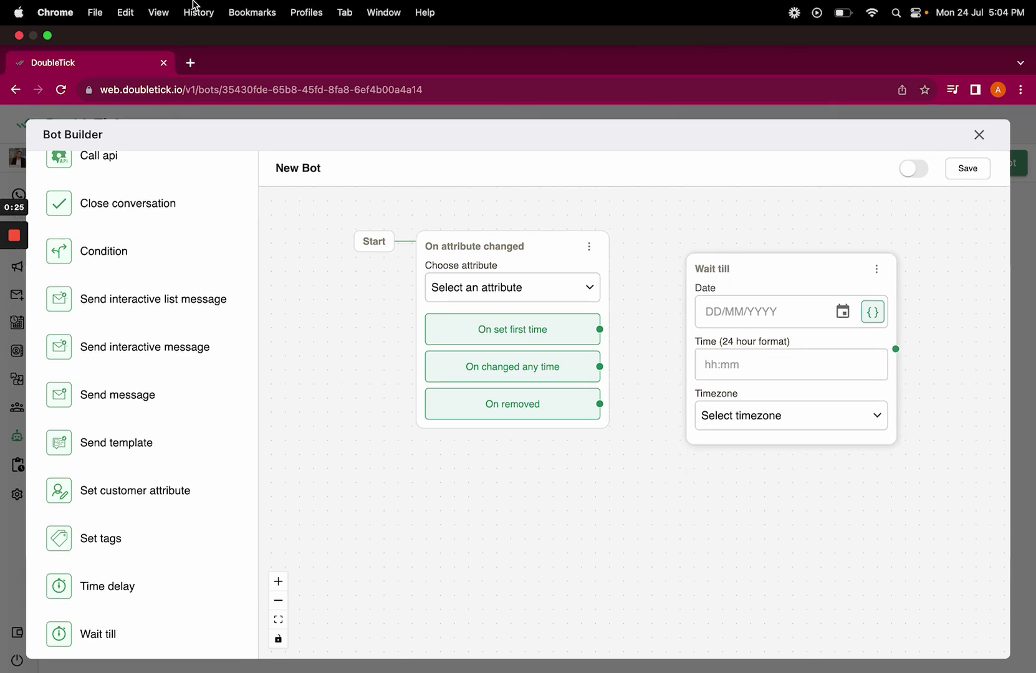
click(191, 62)
click(164, 85)
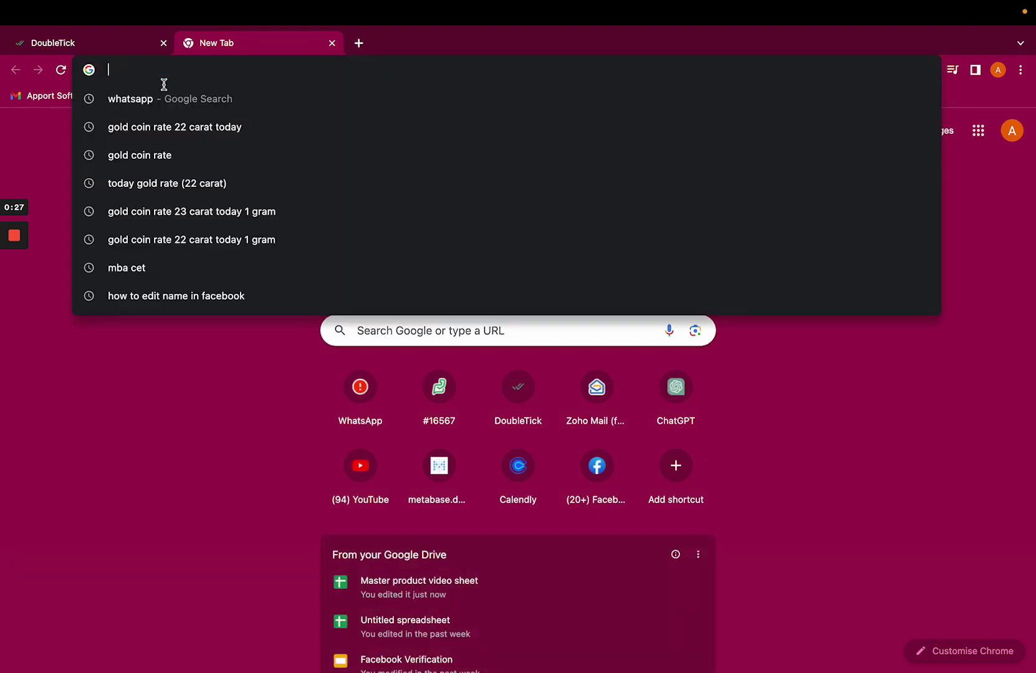
click(110, 49)
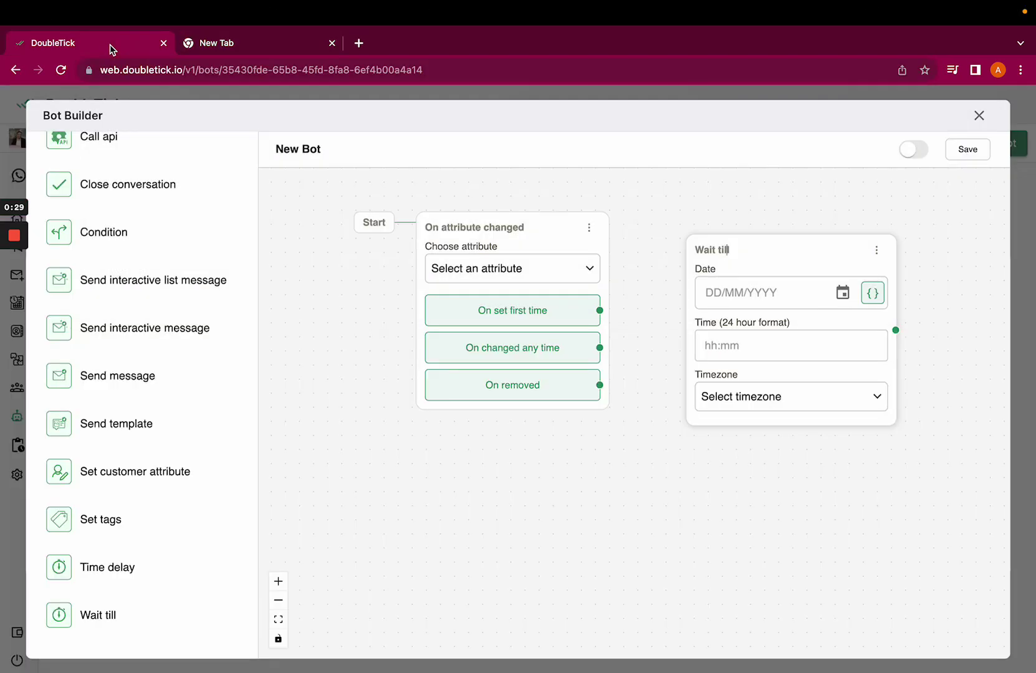
click(280, 47)
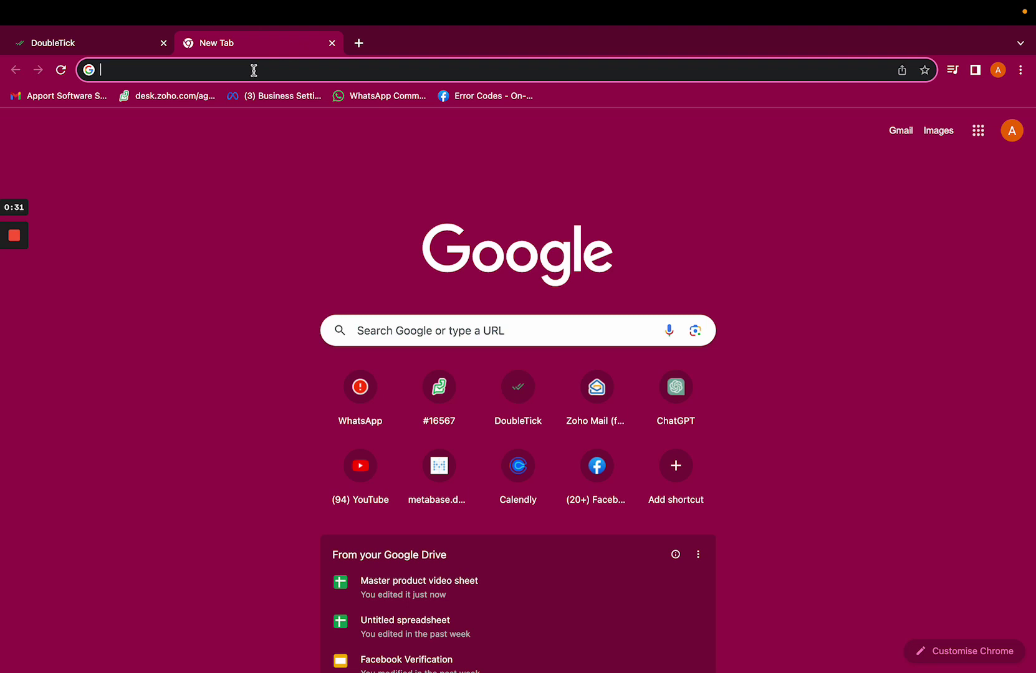
text(web)
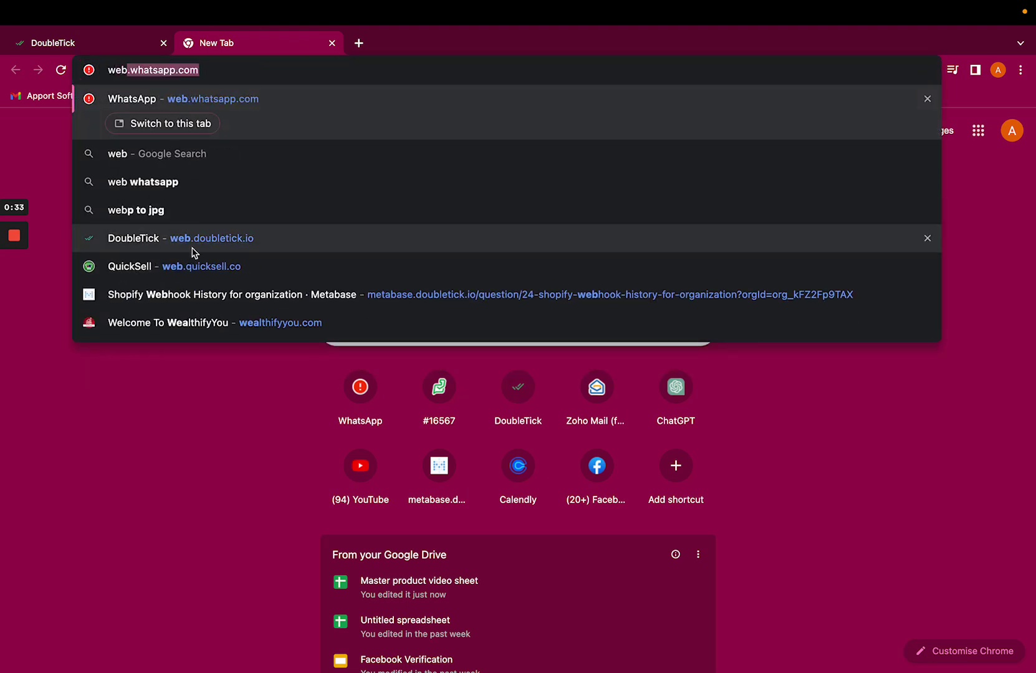
click(192, 240)
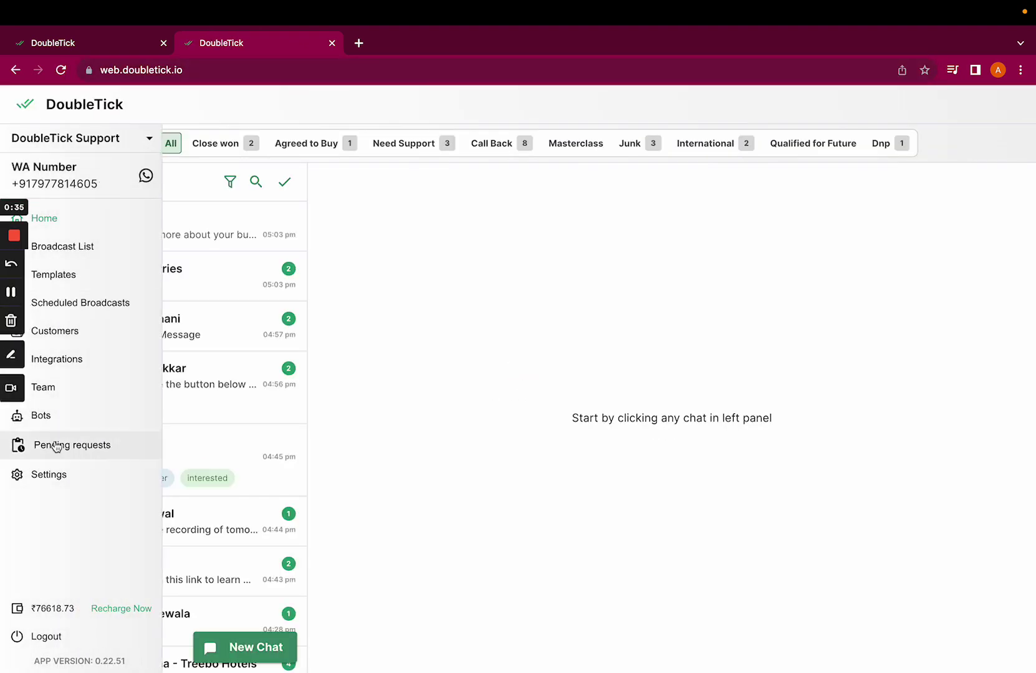
Add and save a Date-type custom contact field 'birthday date', then return to the bot builder tab
click(54, 479)
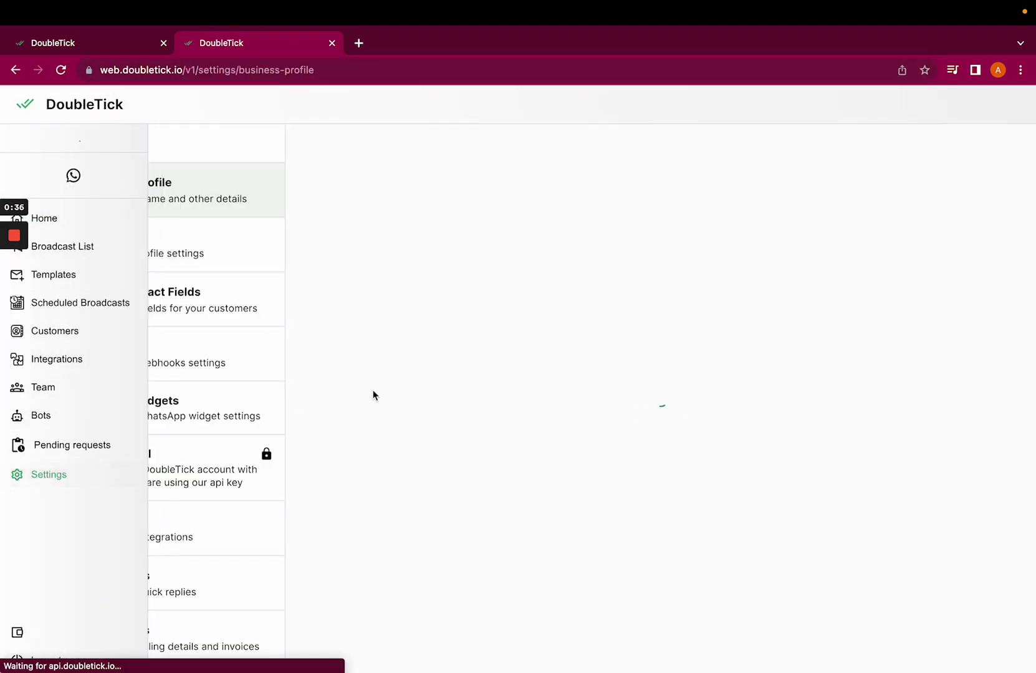
click(177, 304)
scroll(696, 392, down, 1)
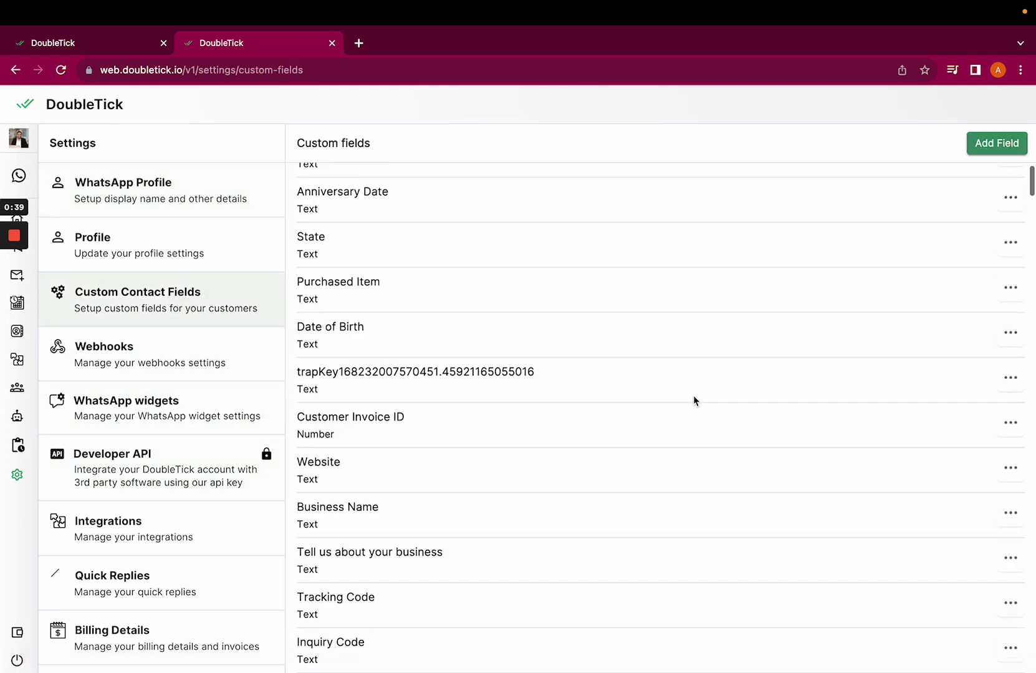
scroll(673, 374, up, 1)
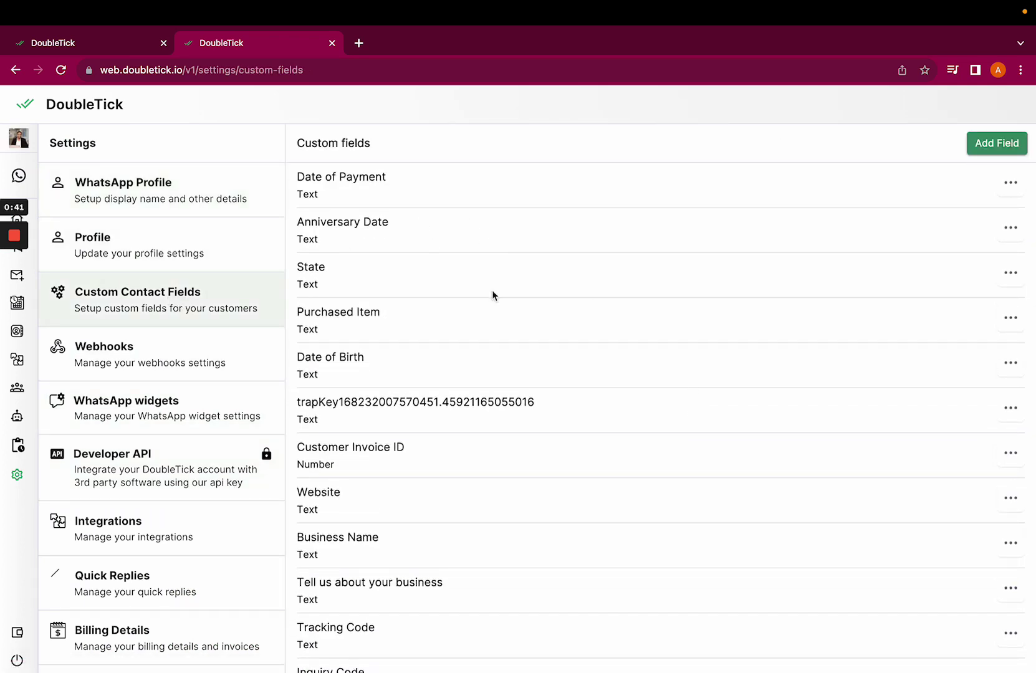
click(996, 143)
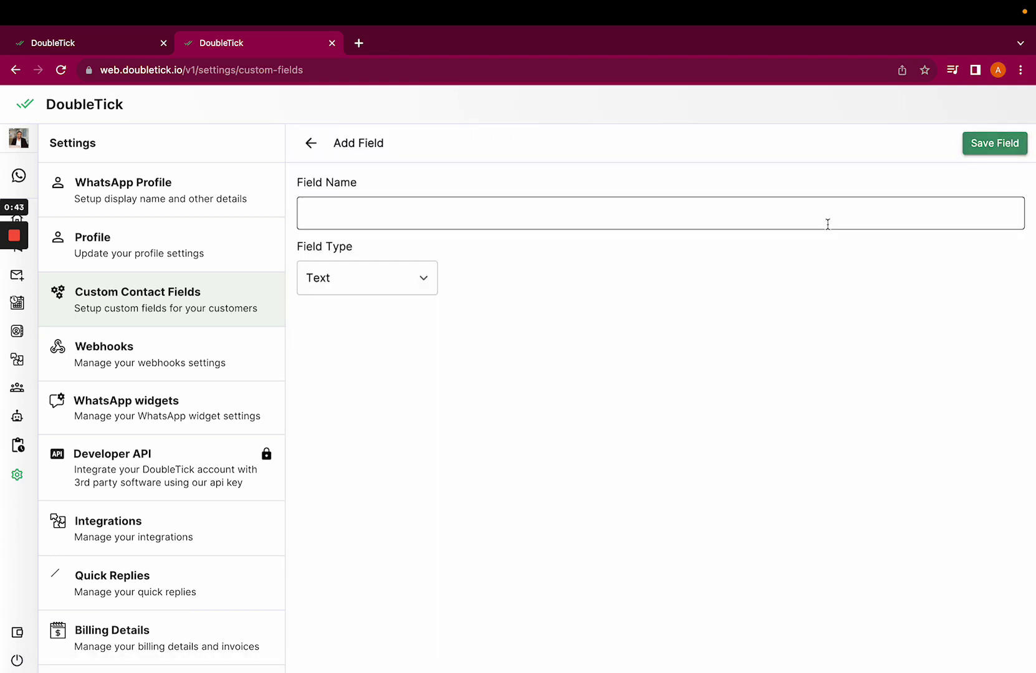
click(736, 218)
text(bir)
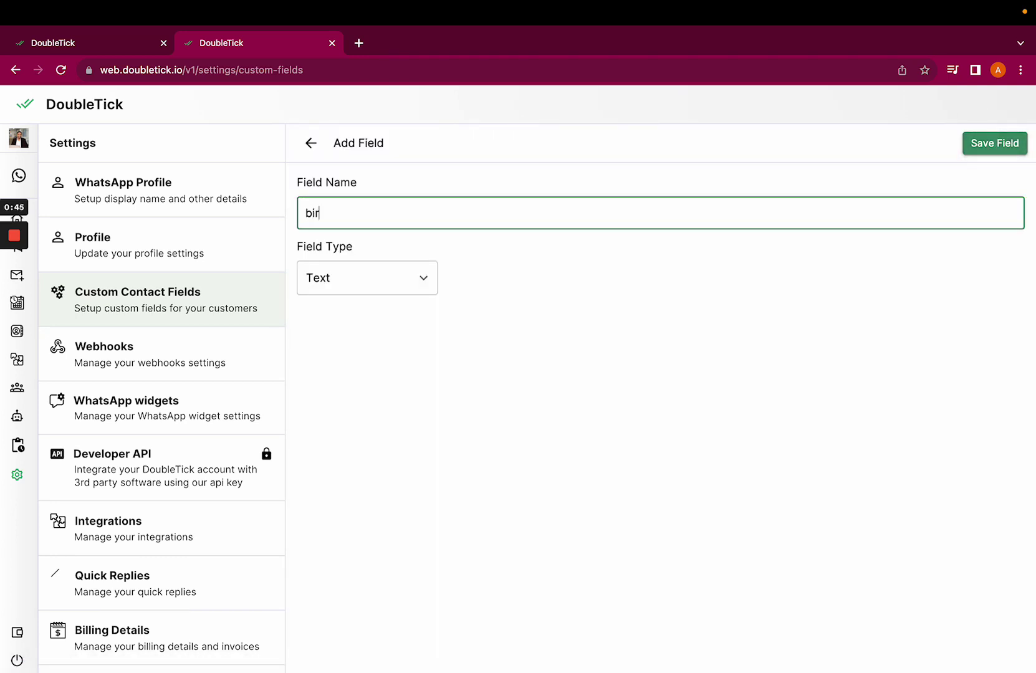
text(thday date)
click(387, 280)
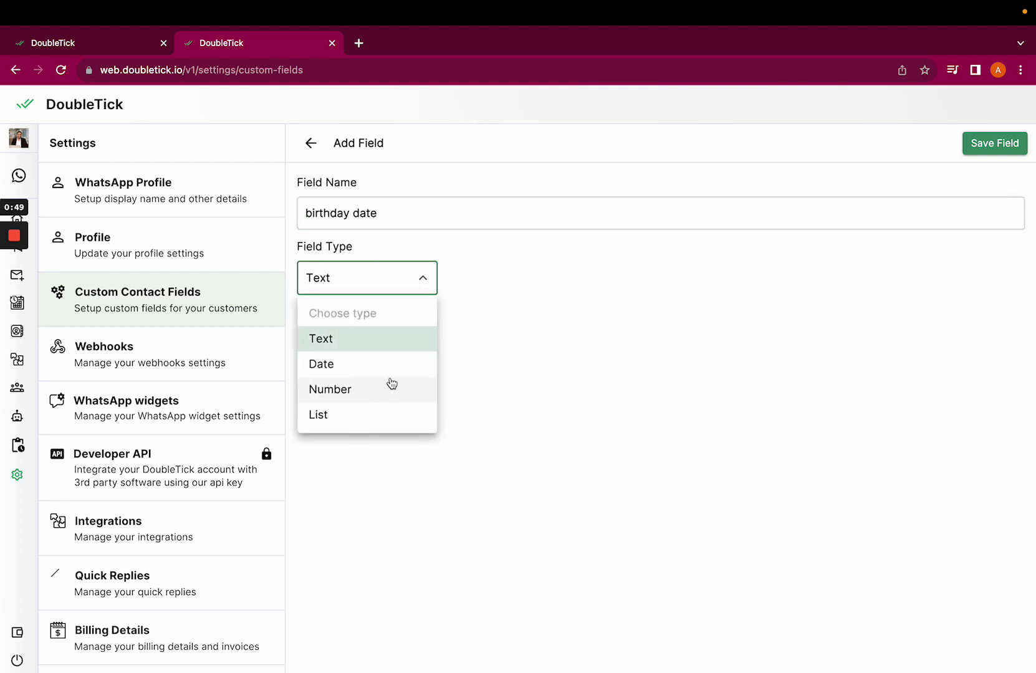
click(413, 368)
click(996, 148)
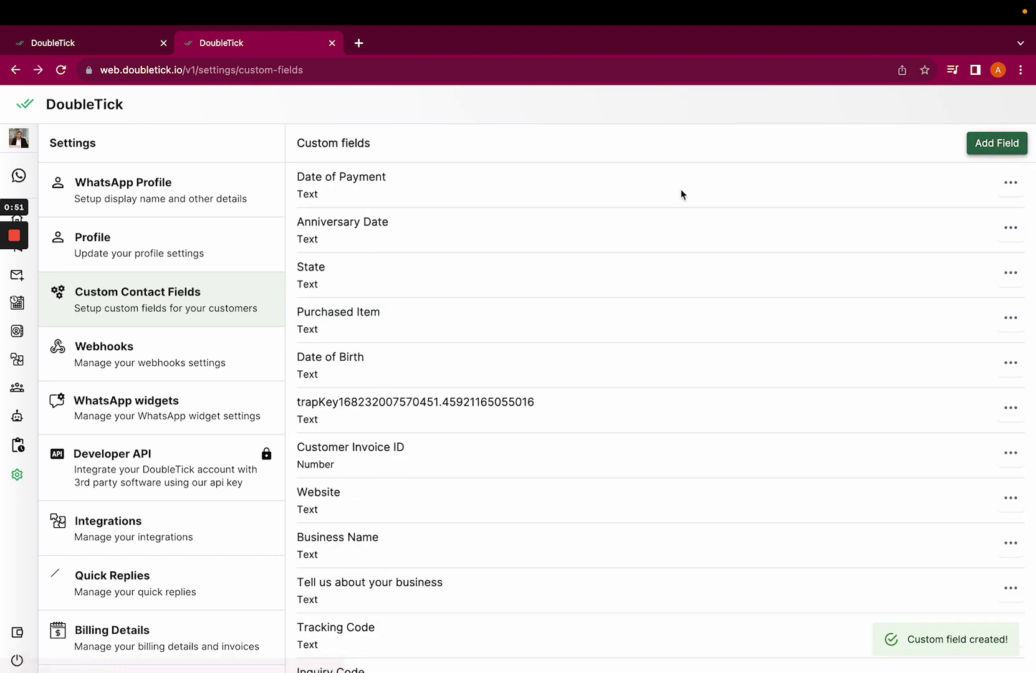
key(super+1)
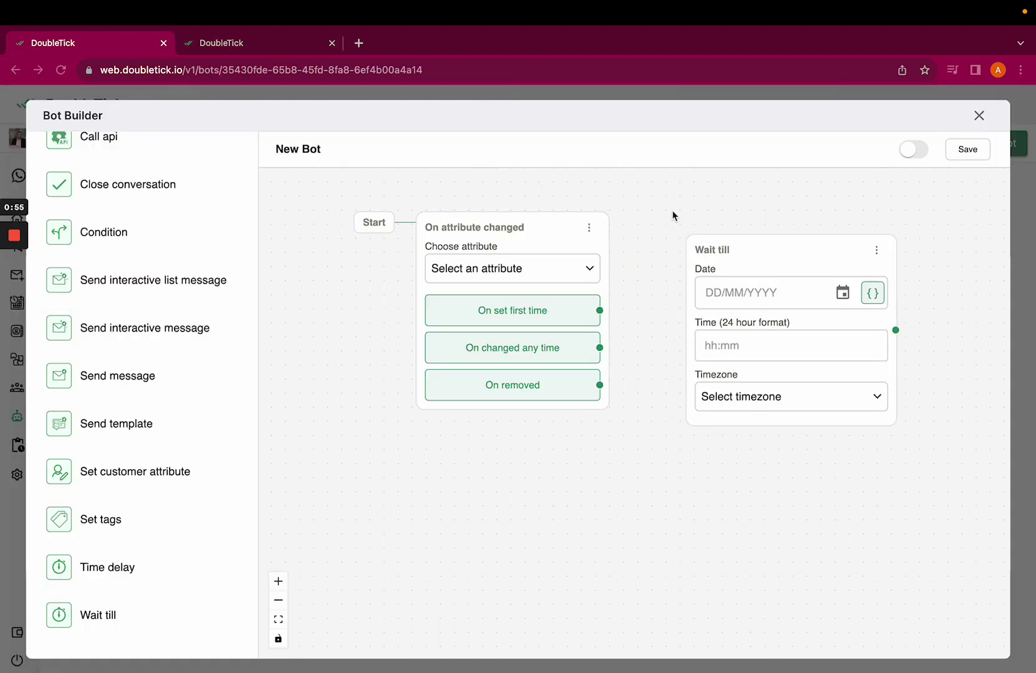
Set the attribute-change trigger to watch Anniversary Date
click(527, 269)
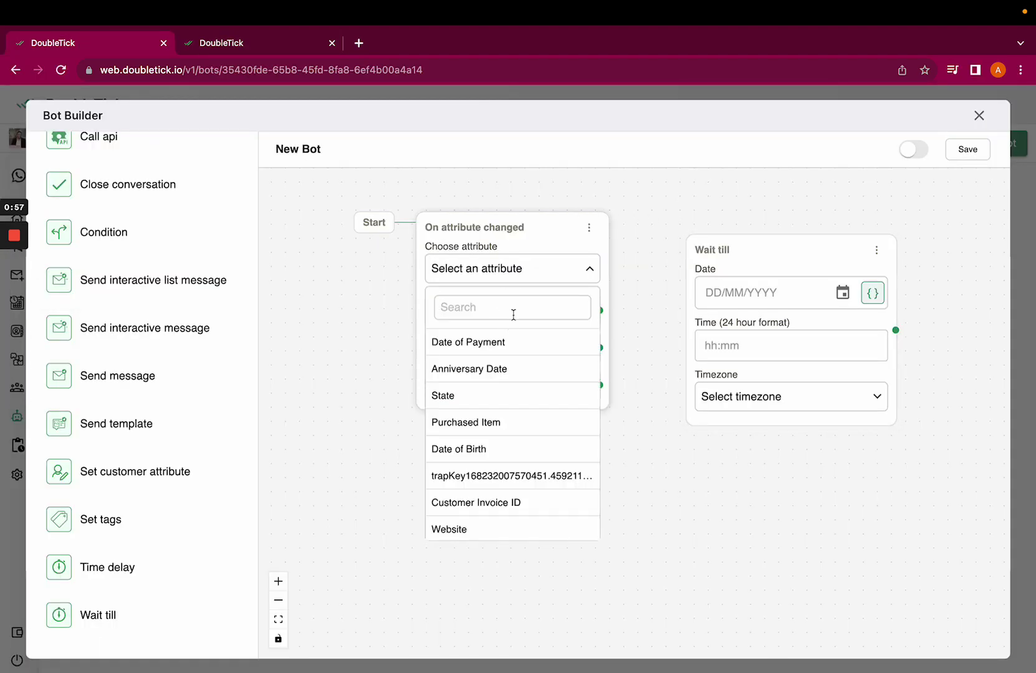
click(474, 372)
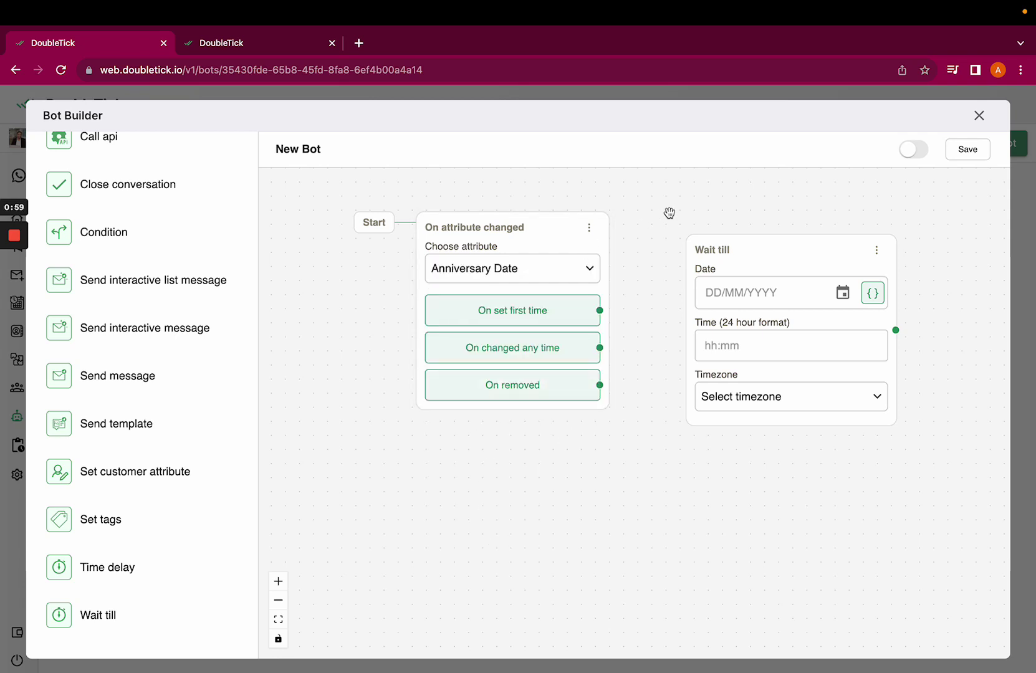
drag(669, 213, 565, 212)
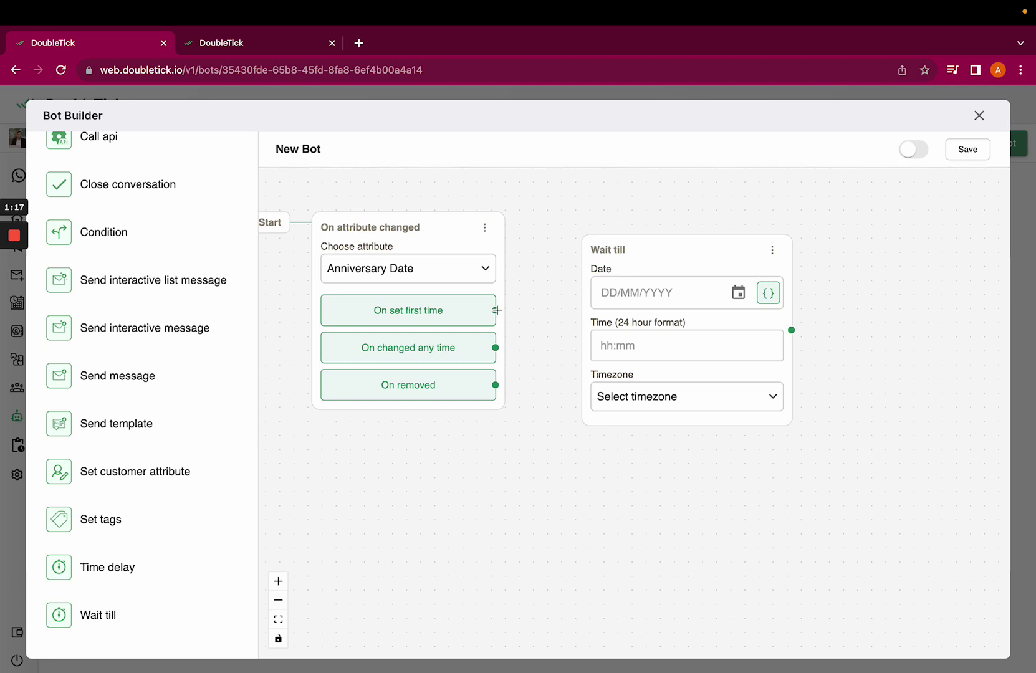
Connect the 'On set first time' and 'On changed any time' outputs to Wait till
drag(497, 310, 586, 334)
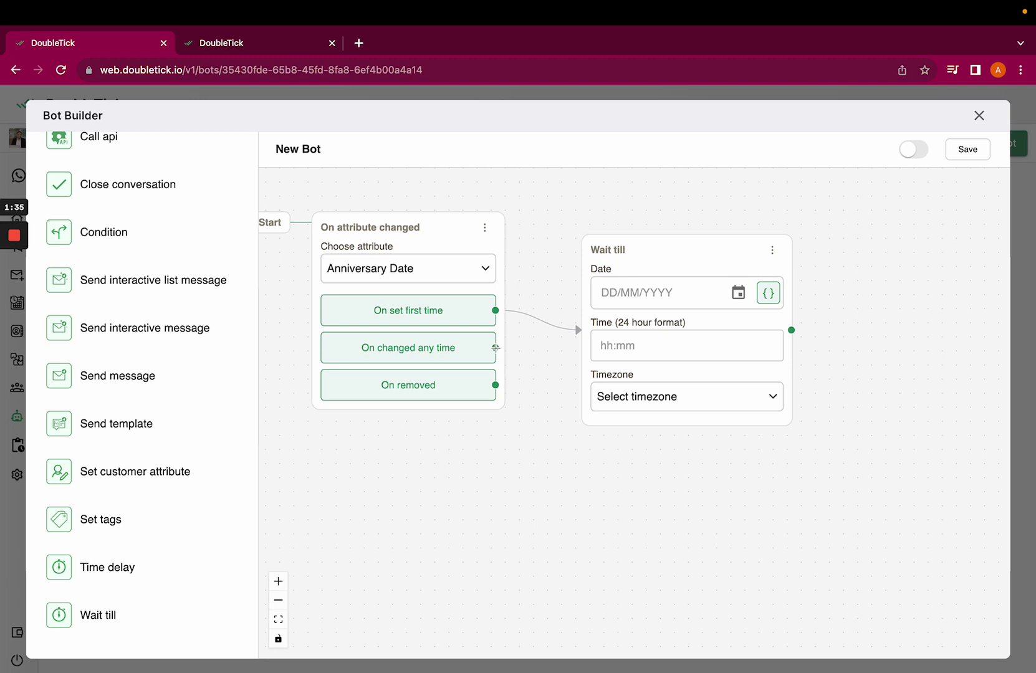
drag(496, 348, 589, 341)
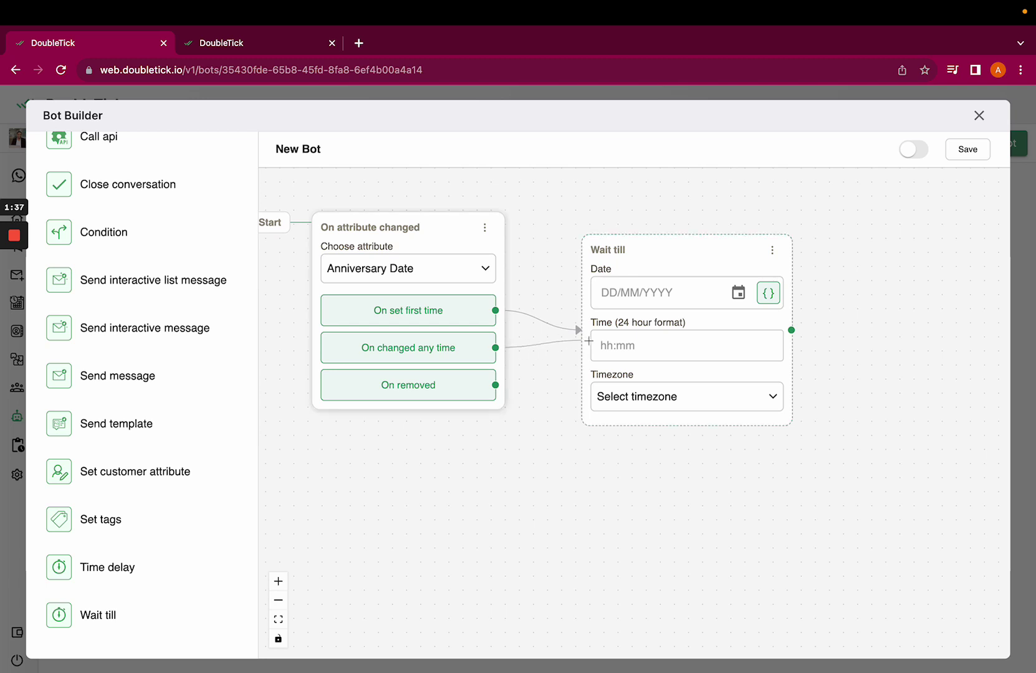
drag(571, 261, 605, 260)
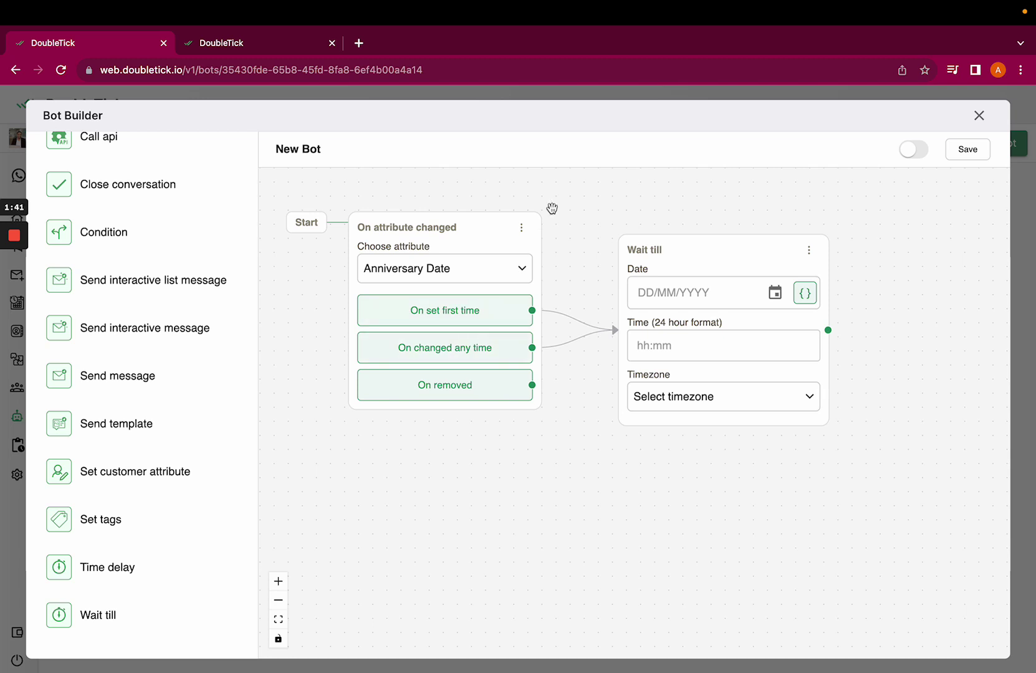
Set the Wait till date to the Anniversary Date customer attribute
drag(592, 229, 497, 222)
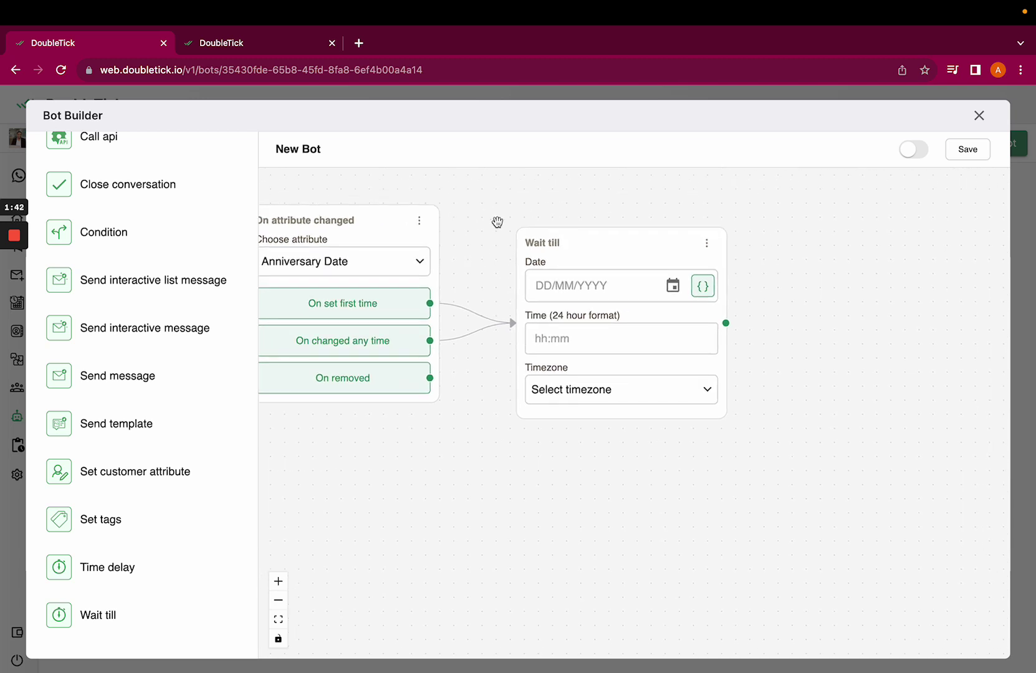
click(705, 292)
click(613, 410)
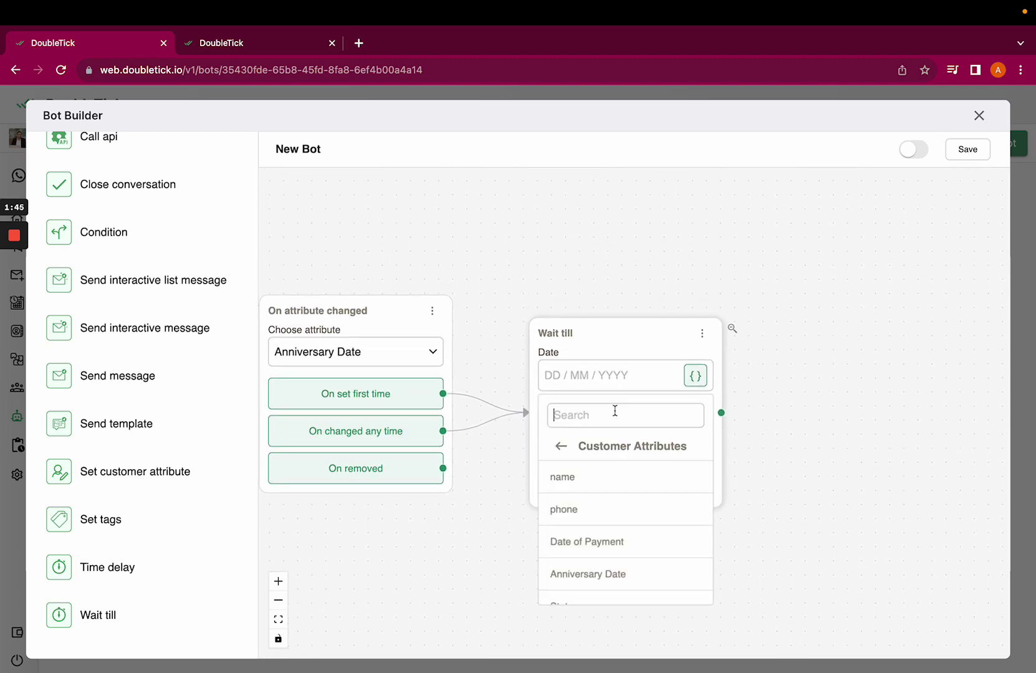
drag(704, 262, 689, 224)
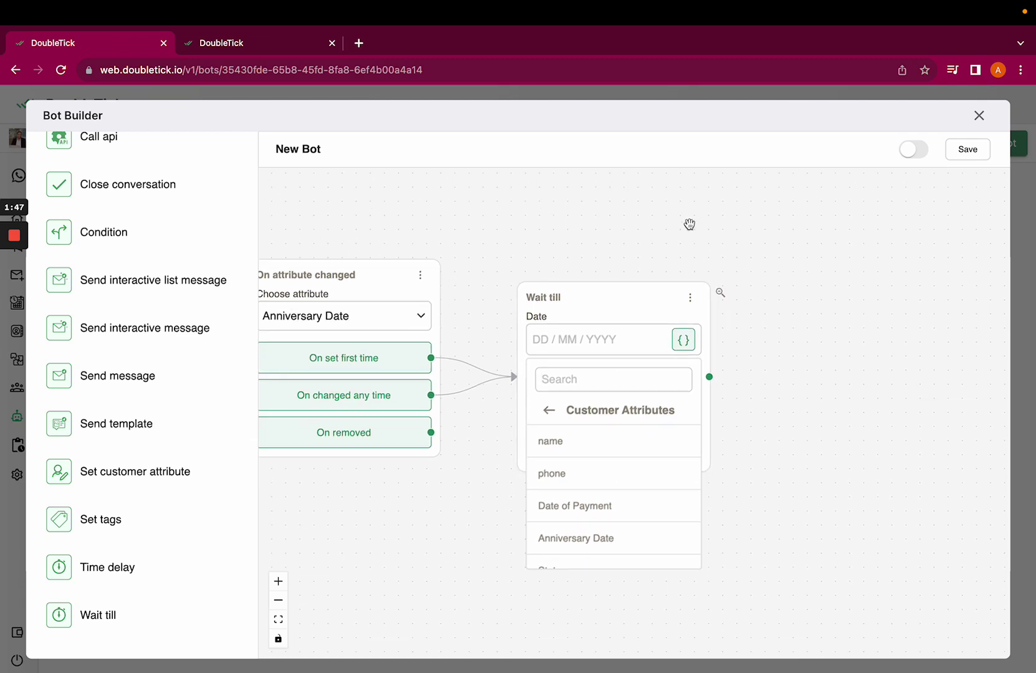
click(602, 539)
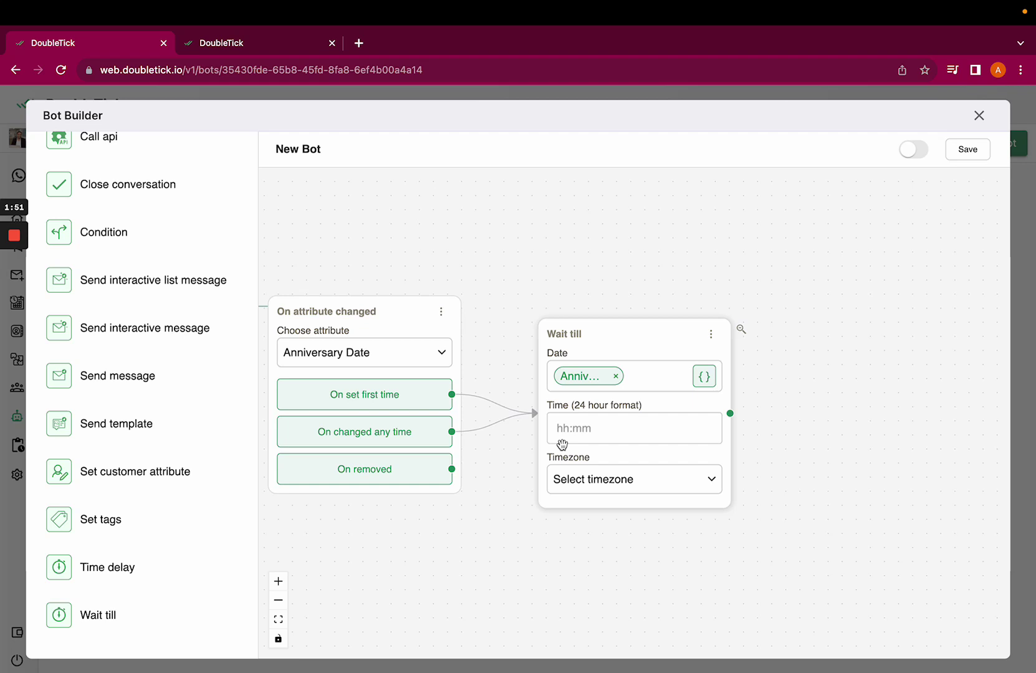
Enter 00:00 as the Wait till time
drag(774, 269, 758, 206)
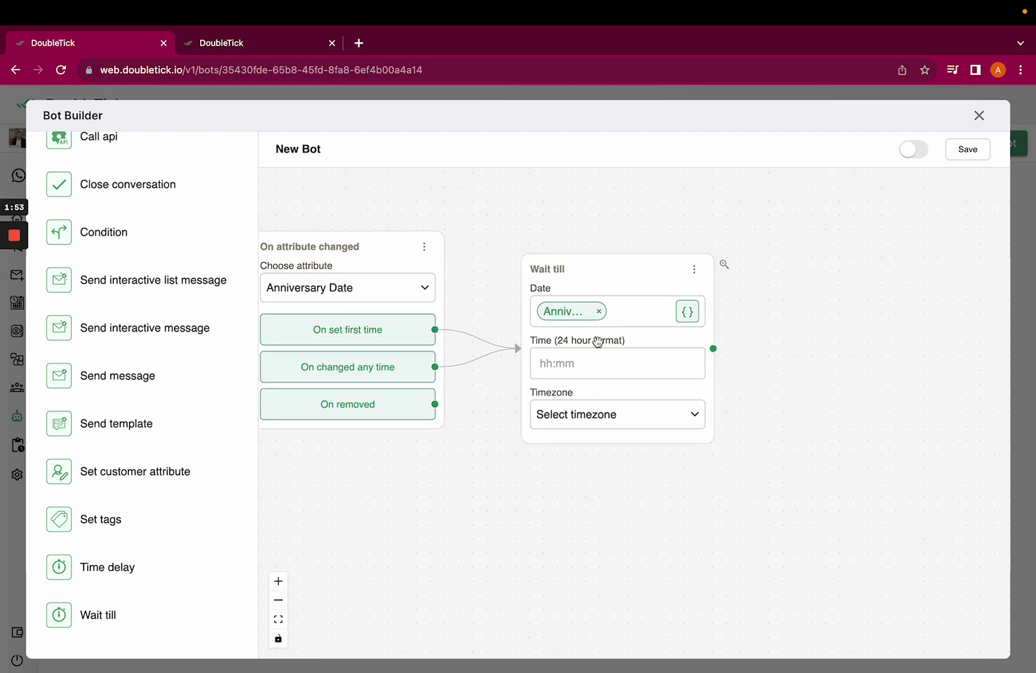
click(554, 369)
scroll(555, 374, up, 2)
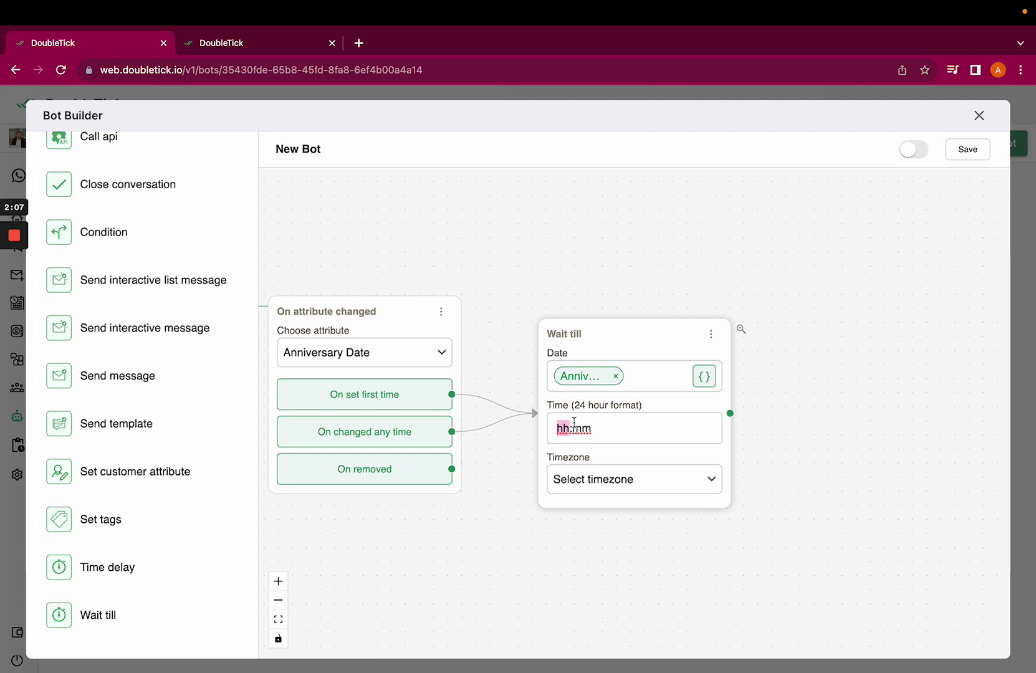
text(00:00)
Choose the +05:30 Asia/Kolkata timezone for the Wait till step
drag(649, 273, 606, 175)
click(611, 387)
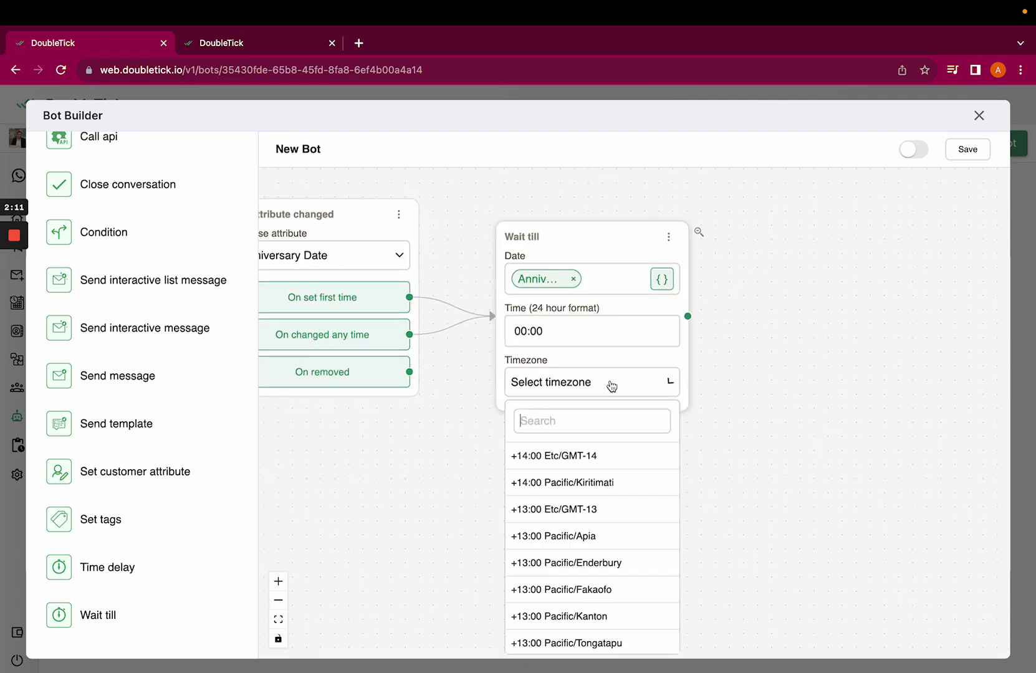
click(614, 422)
text(kol)
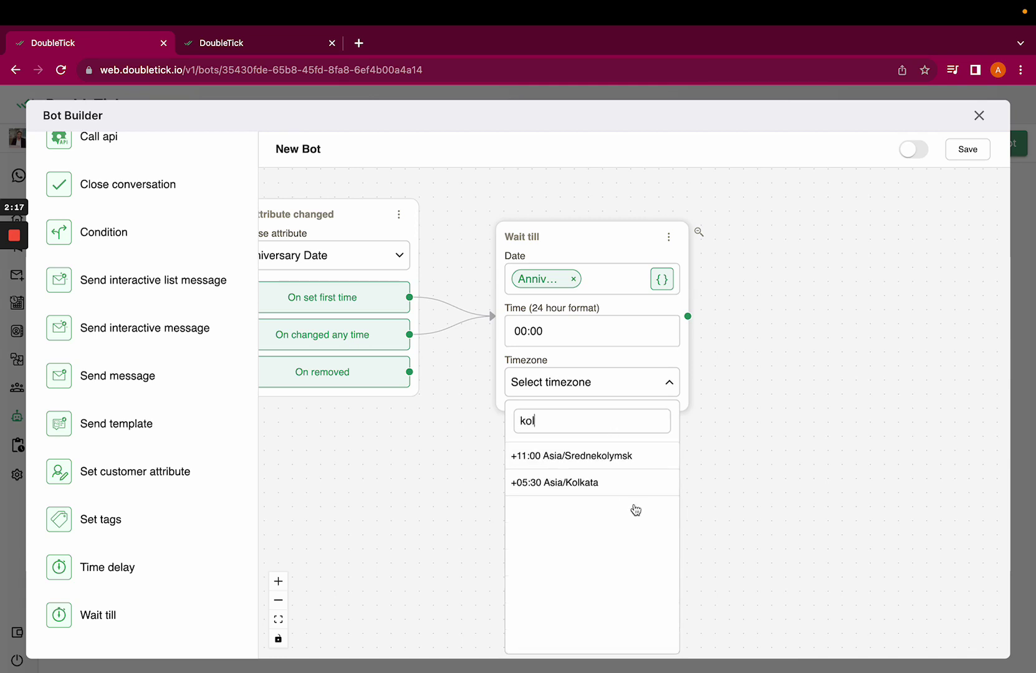
click(601, 482)
drag(743, 373, 679, 372)
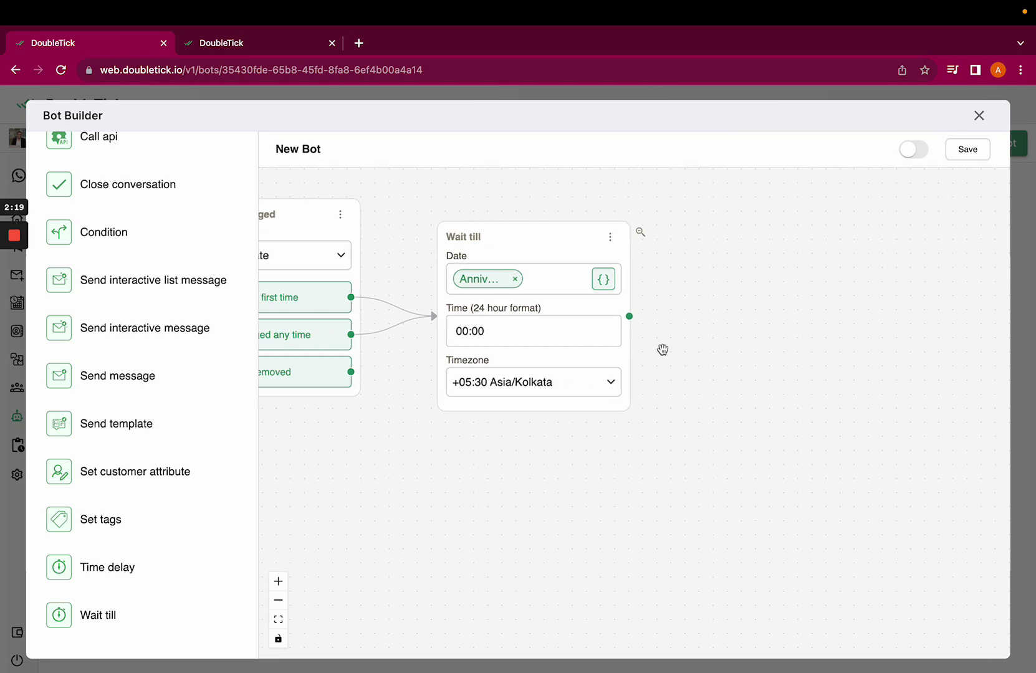
drag(522, 187, 661, 211)
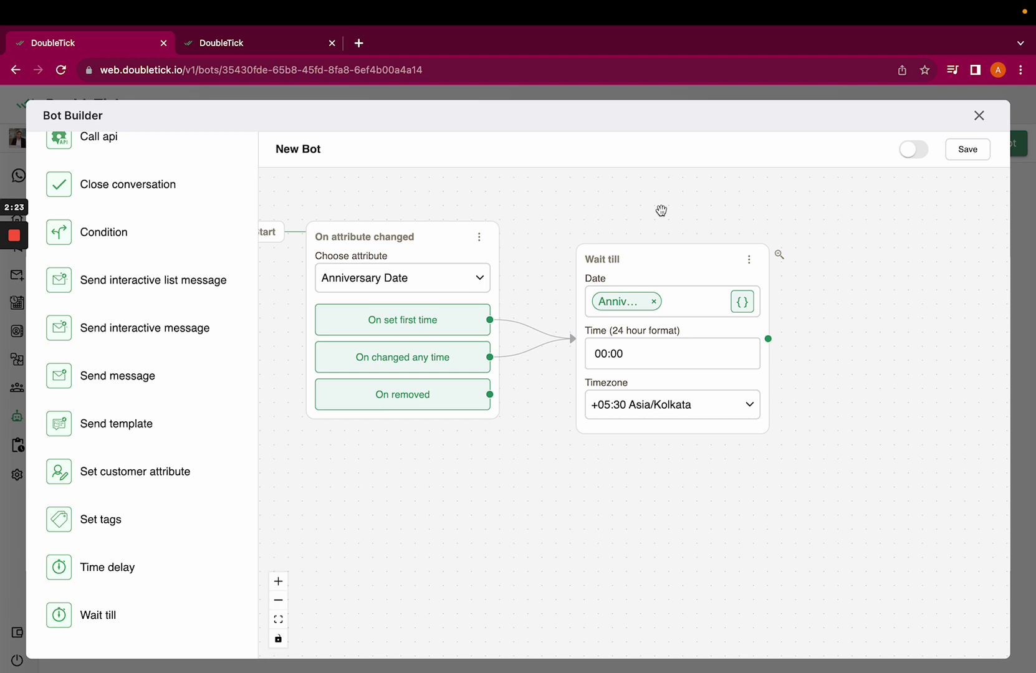
Add a Send template step using the 'birthday' template
drag(146, 413, 917, 303)
drag(861, 259, 697, 258)
drag(805, 273, 665, 275)
click(652, 326)
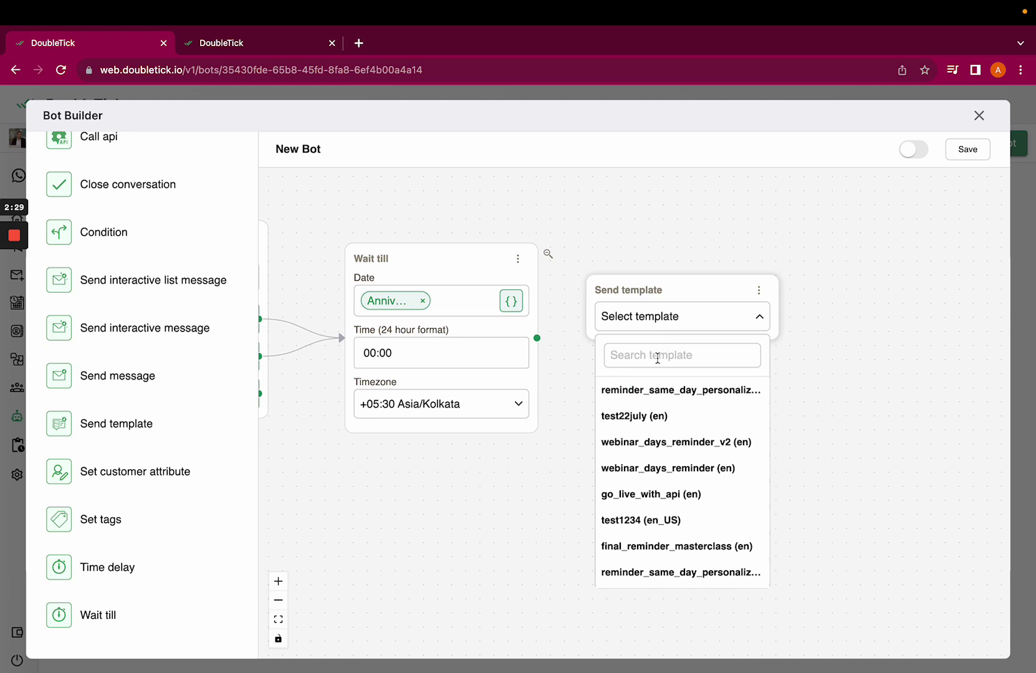
text(bir)
click(655, 389)
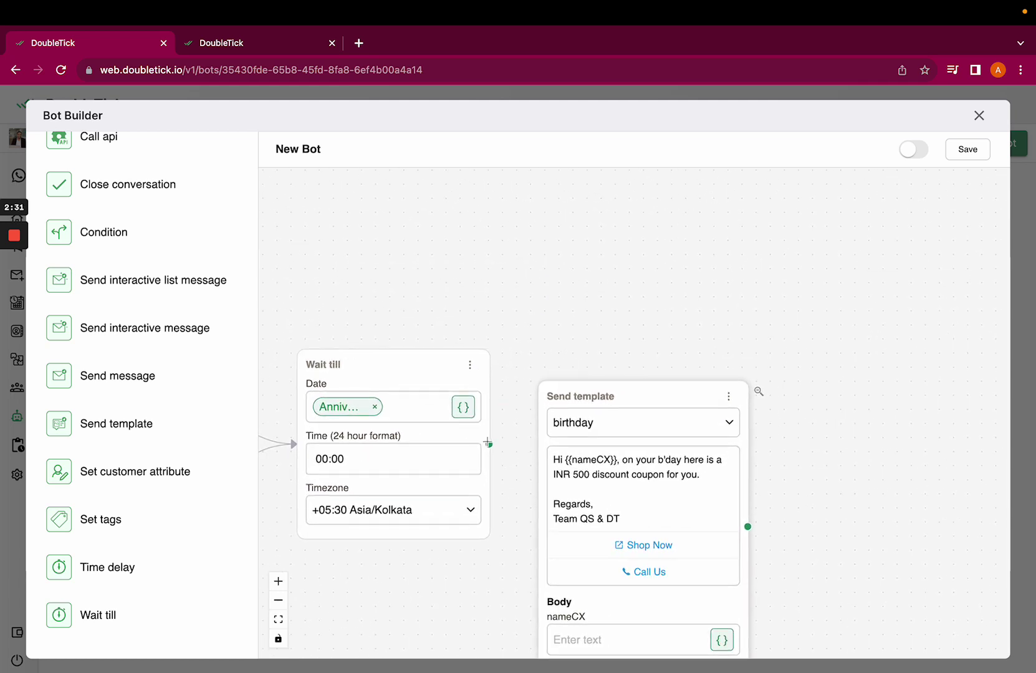
Connect Wait till to the Send template step and zoom out to show the whole flow
drag(488, 443, 617, 480)
drag(633, 388, 719, 319)
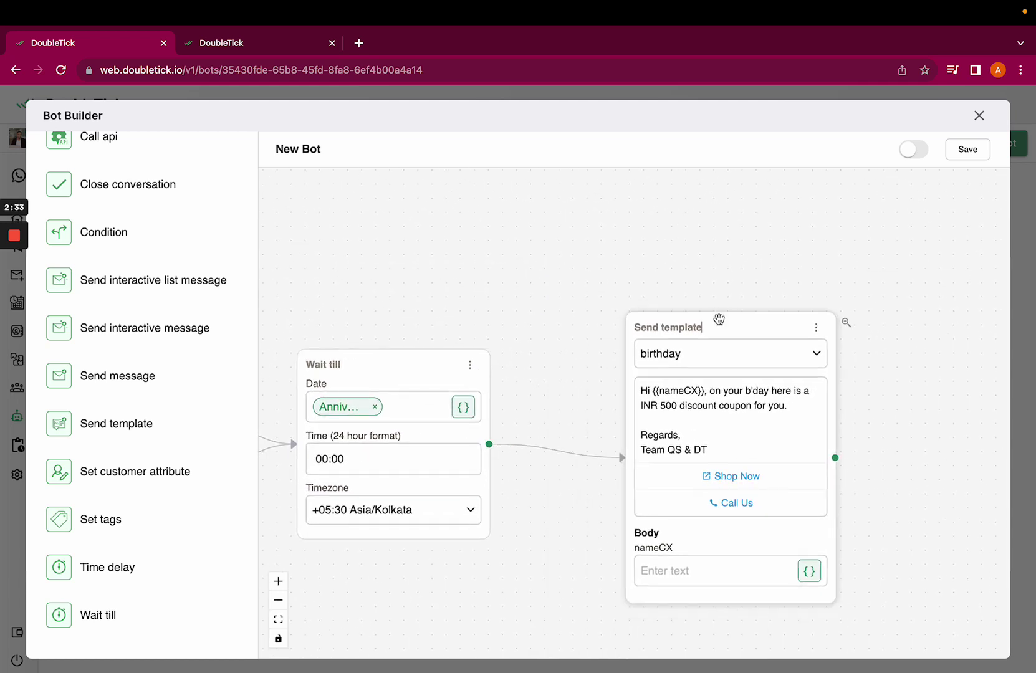
scroll(661, 275, left, 5)
scroll(661, 274, down, 2)
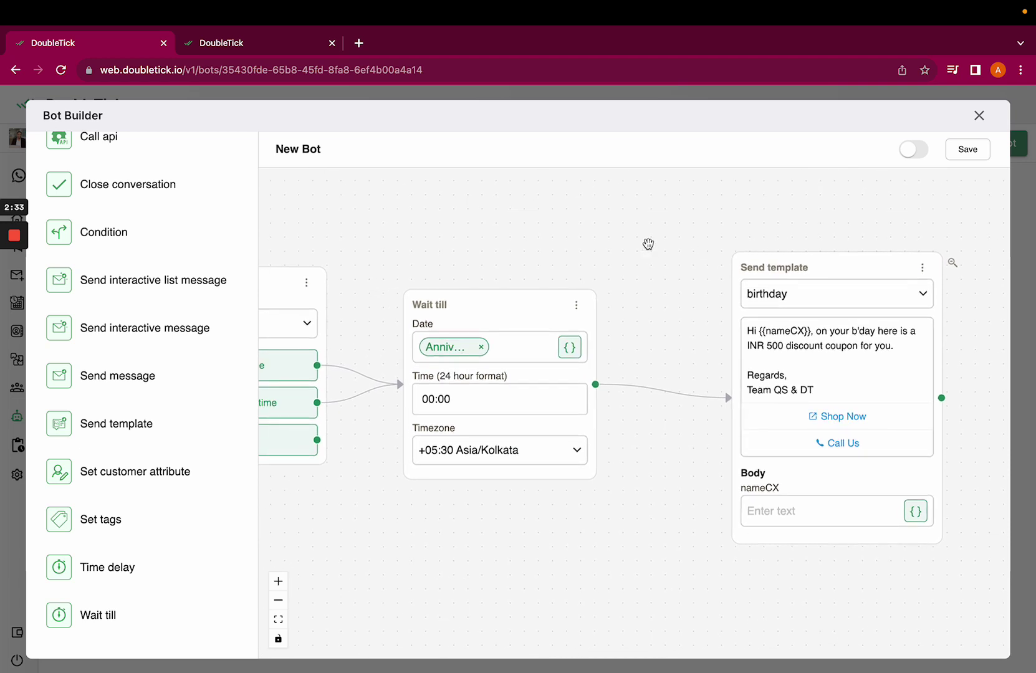
click(278, 600)
mouse_move(556, 275)
mouse_down()
mouse_move(522, 257)
mouse_move(550, 257)
mouse_up()
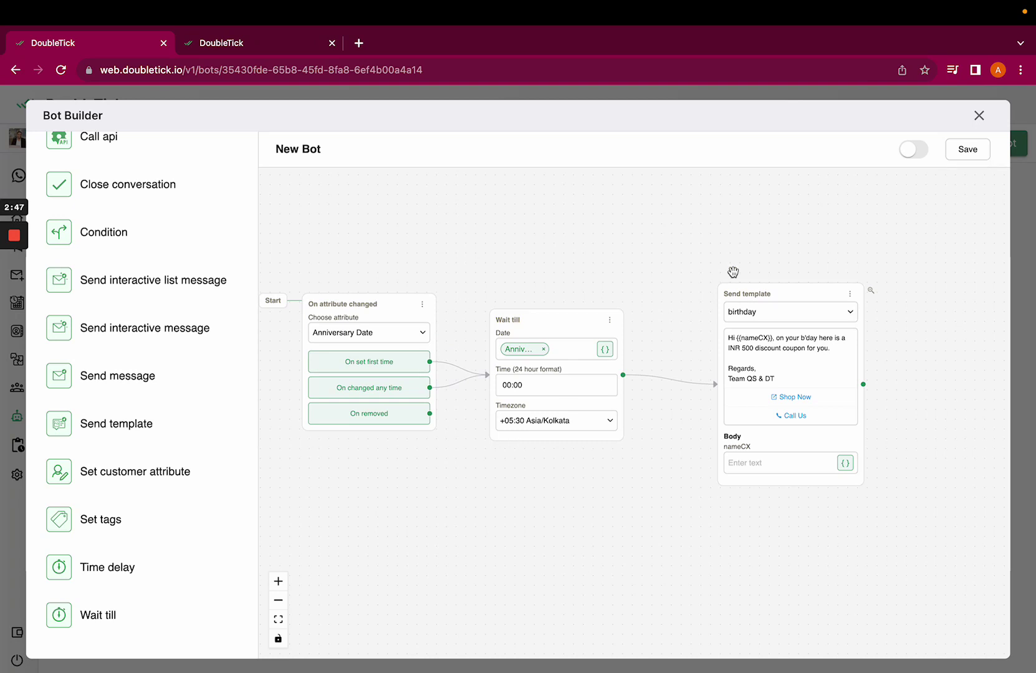
drag(733, 273, 683, 268)
drag(578, 225, 660, 223)
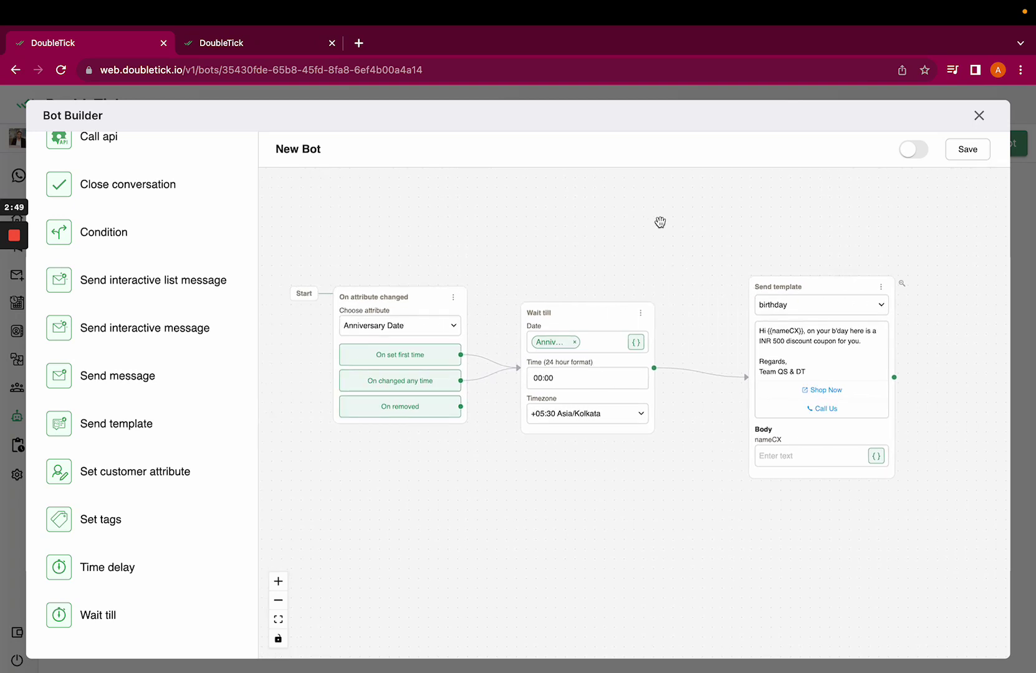